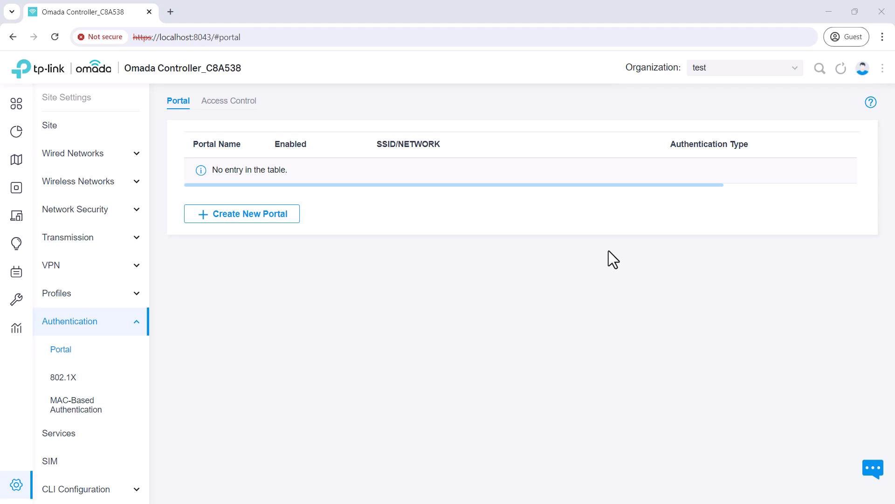
Step: Start creating a new portal and switch the portal on
click(262, 218)
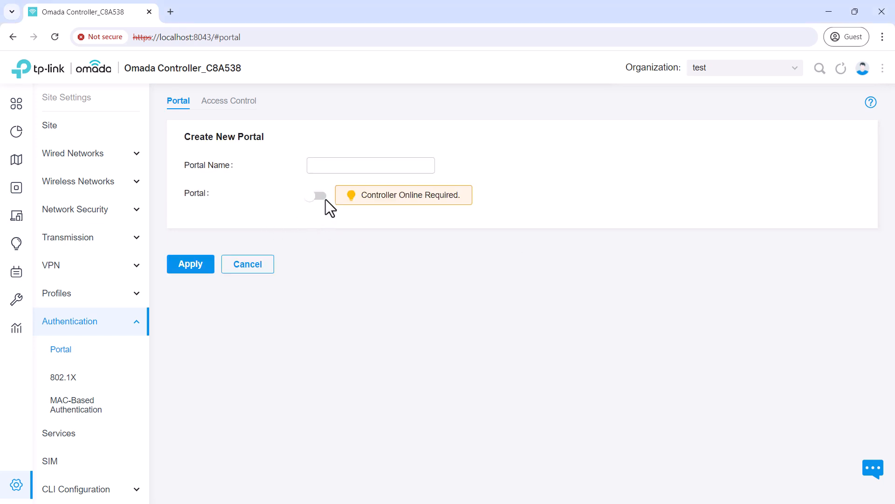
click(325, 197)
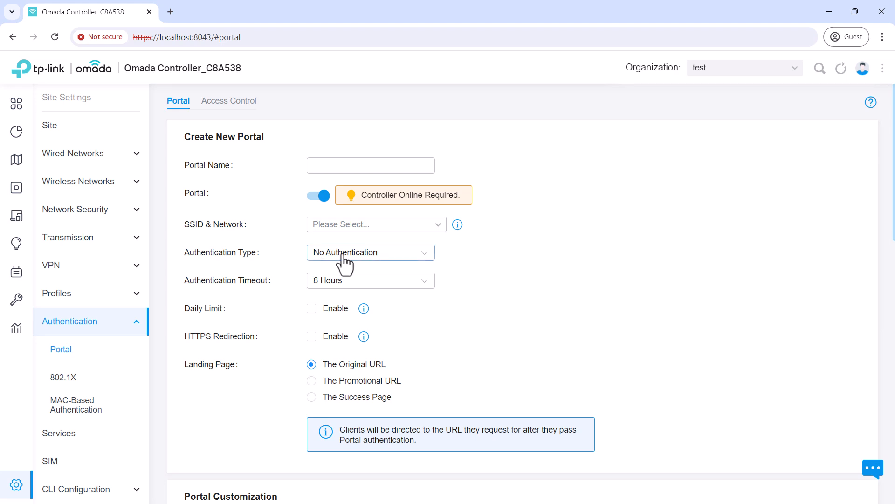
Step: Enable Copyright, Terms of Service and Welcome Information in the portal customization and check the login page preview
scroll(578, 269, down, 7)
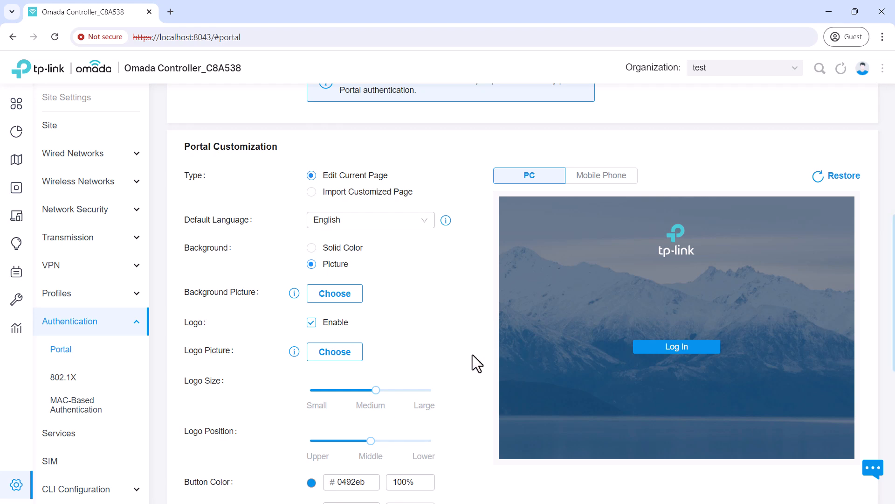
scroll(469, 360, down, 5)
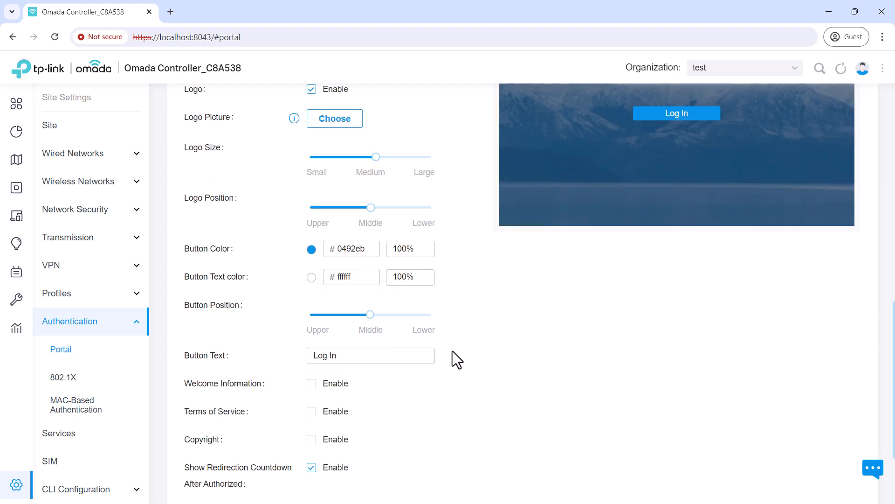
scroll(453, 350, down, 3)
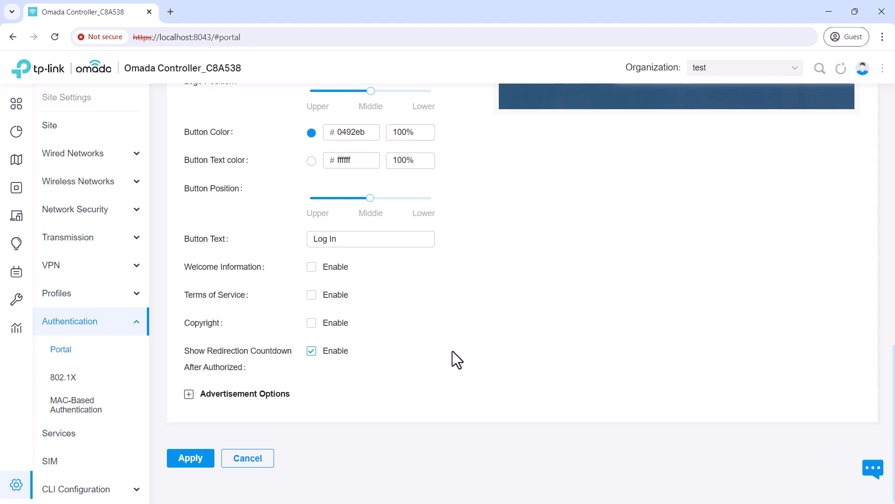
click(314, 323)
click(312, 295)
click(312, 267)
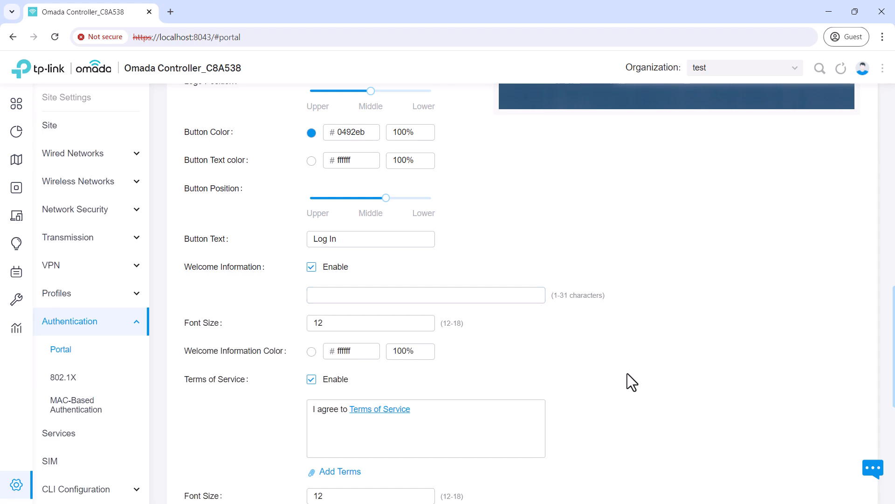
scroll(627, 374, up, 5)
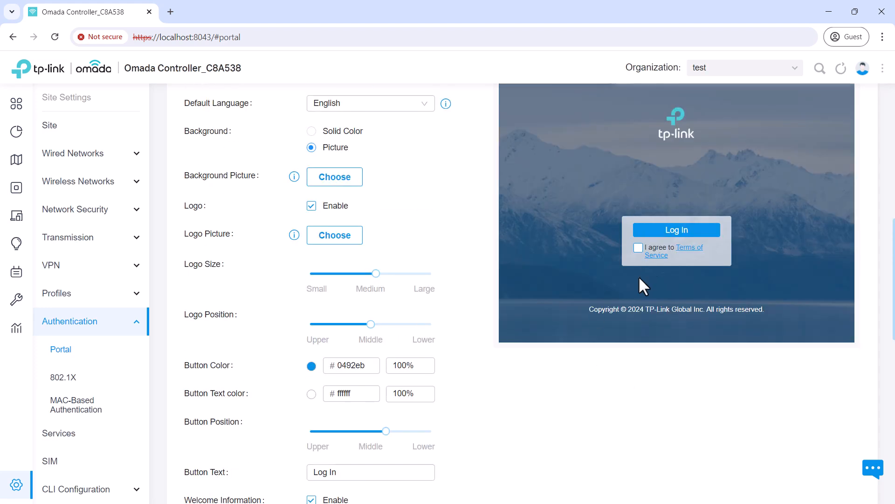
Step: Set the authentication type to Simple Password and check the login page preview and the password field
scroll(496, 357, up, 3)
scroll(490, 371, up, 7)
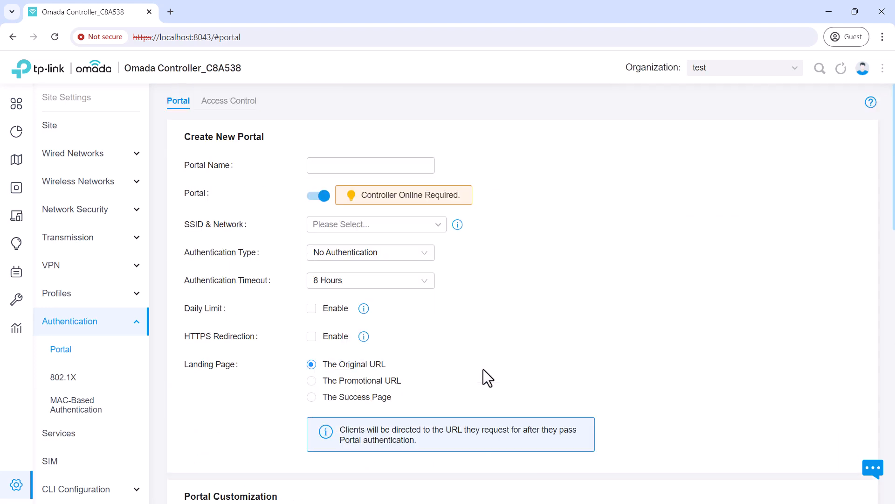
click(402, 254)
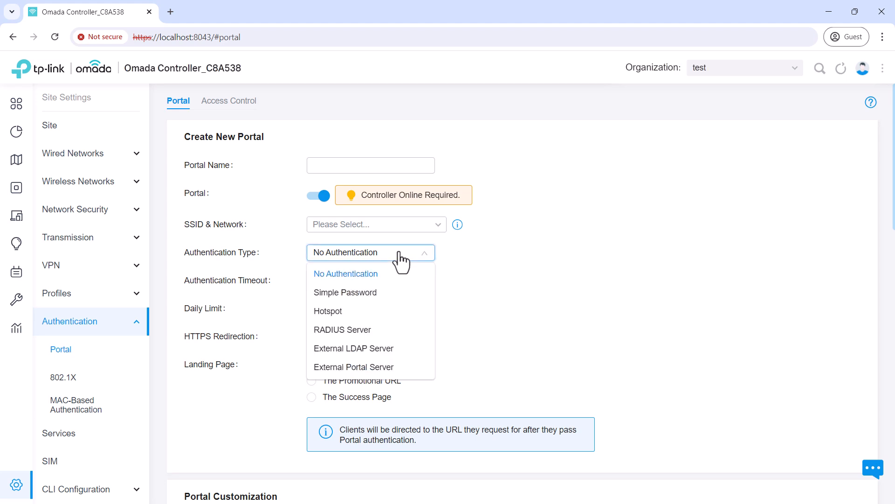
click(371, 295)
scroll(533, 269, down, 8)
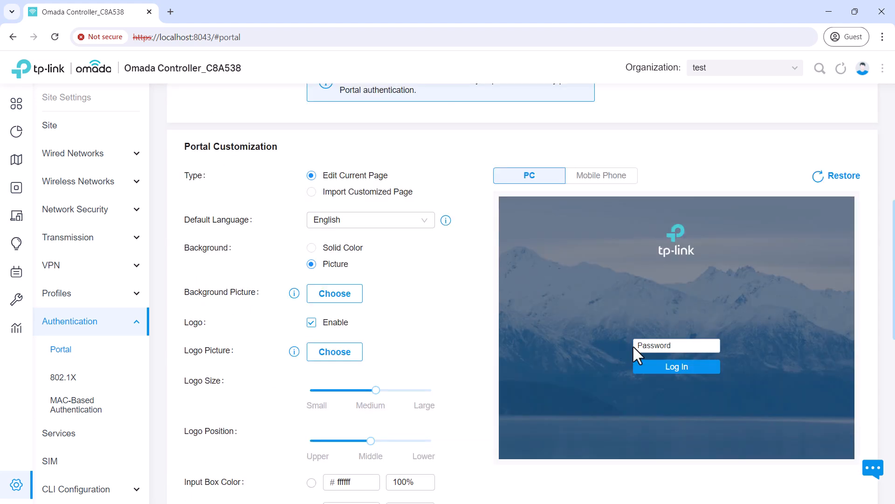
scroll(488, 343, up, 8)
click(350, 281)
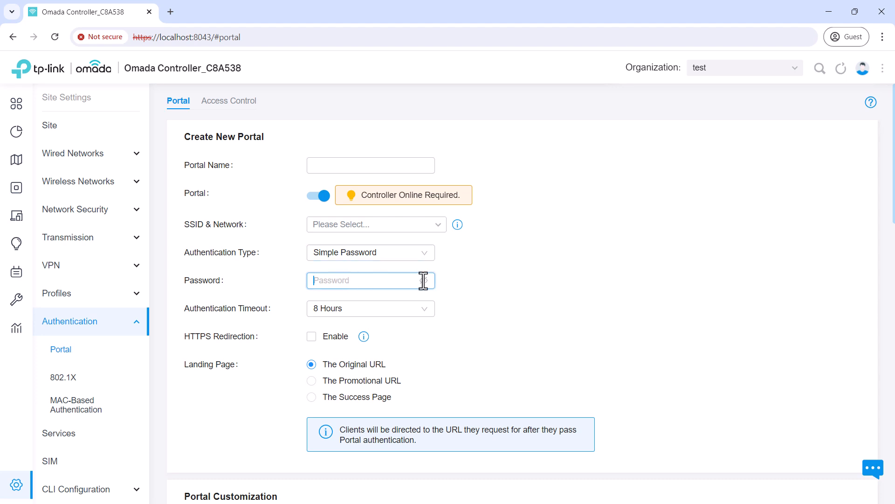
Step: Set the authentication type to Hotspot and look at the login page preview
click(409, 255)
click(334, 312)
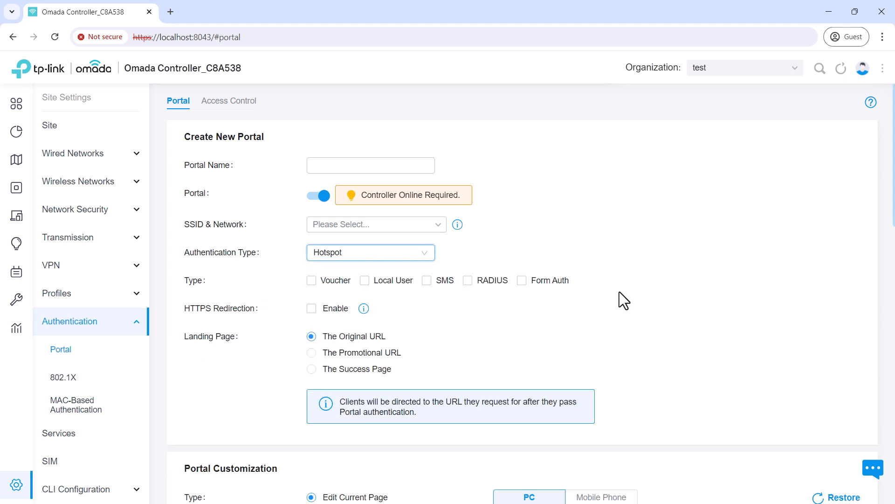
scroll(644, 291, down, 7)
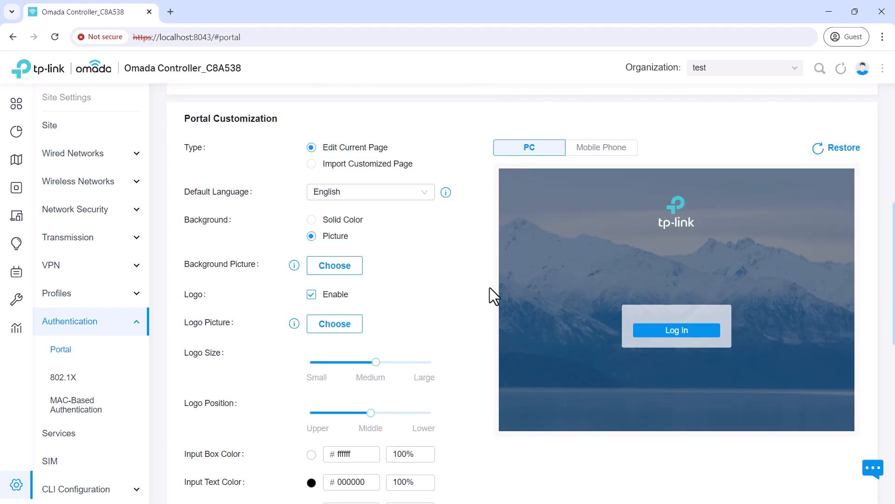
Step: Enable the Voucher hotspot type and examine its section and the login page preview
scroll(489, 287, up, 5)
click(321, 165)
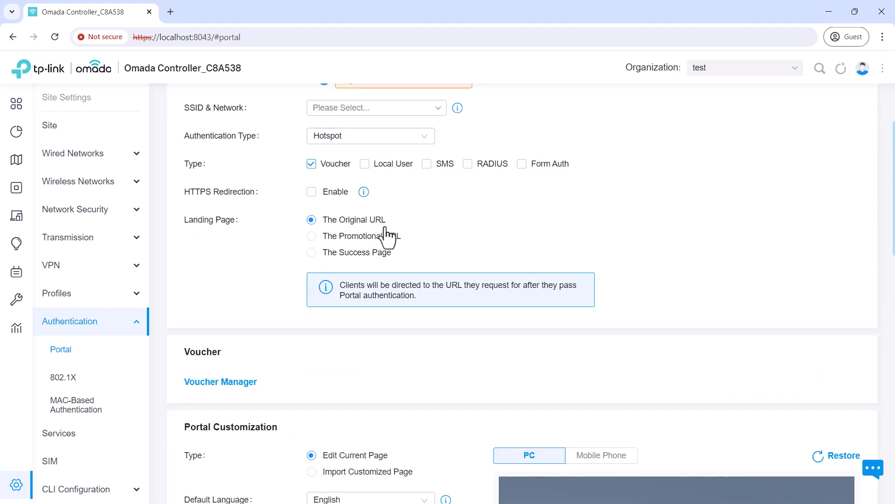
scroll(474, 331, down, 2)
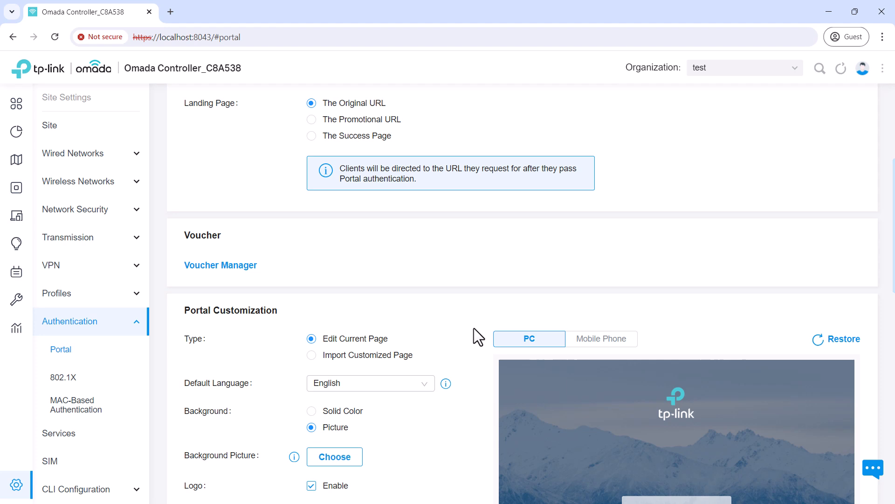
scroll(474, 328, down, 2)
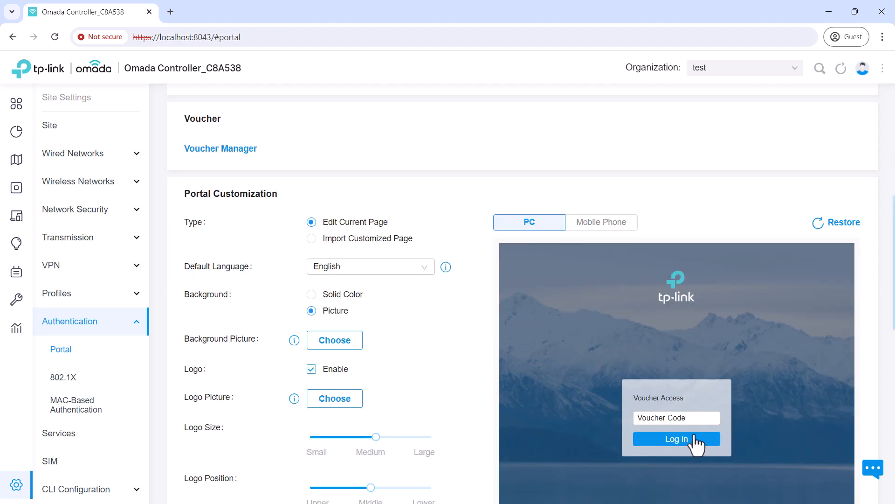
Step: Open the Voucher Manager, review the options for creating a vouchers group, and return to the portal settings
click(245, 149)
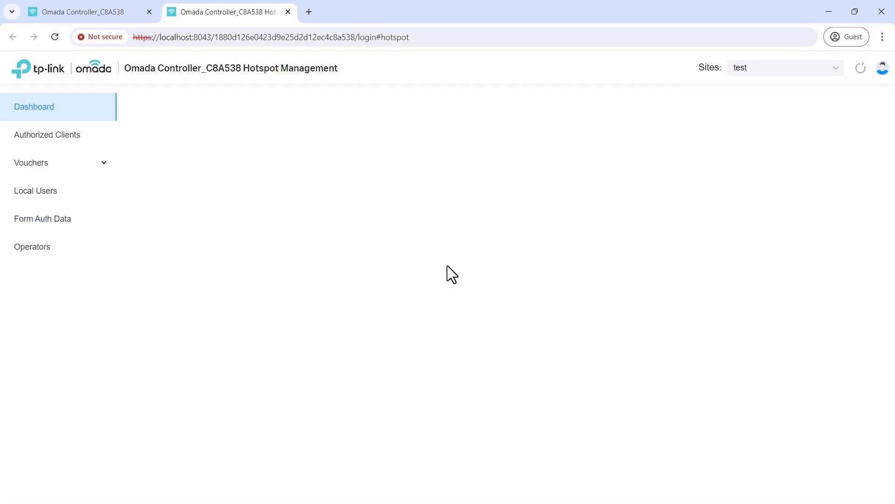
click(219, 243)
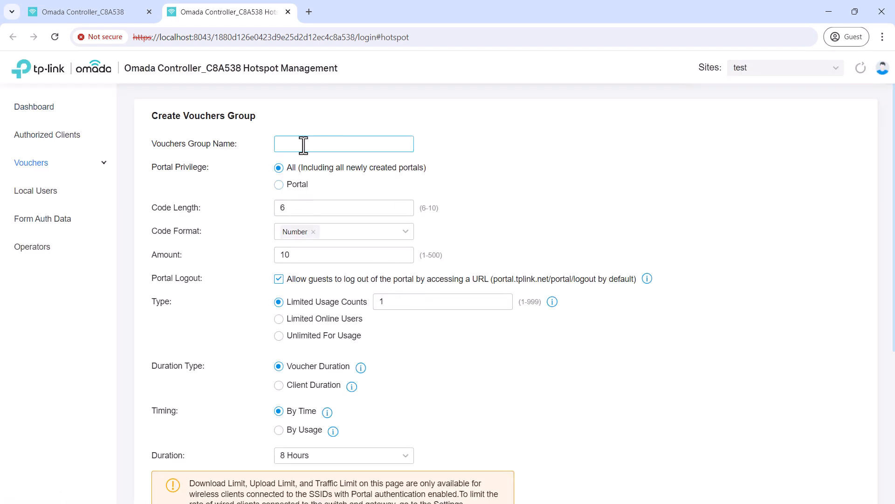
double_click(281, 208)
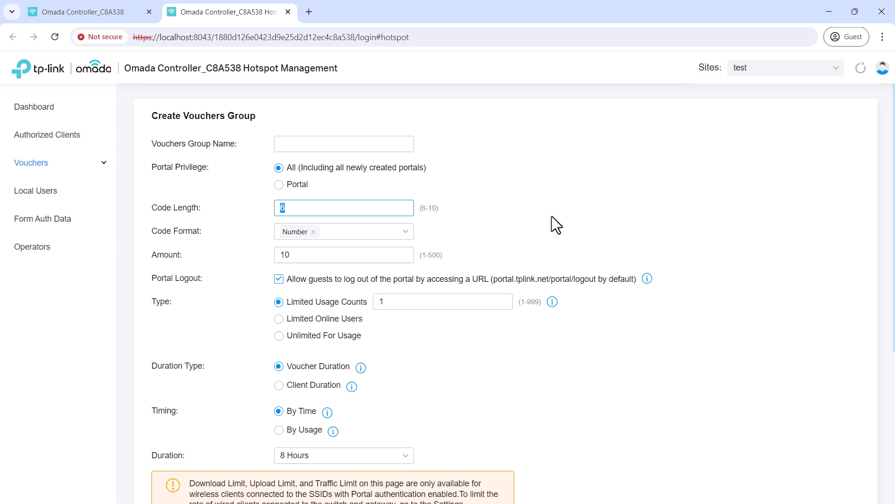
scroll(581, 357, down, 3)
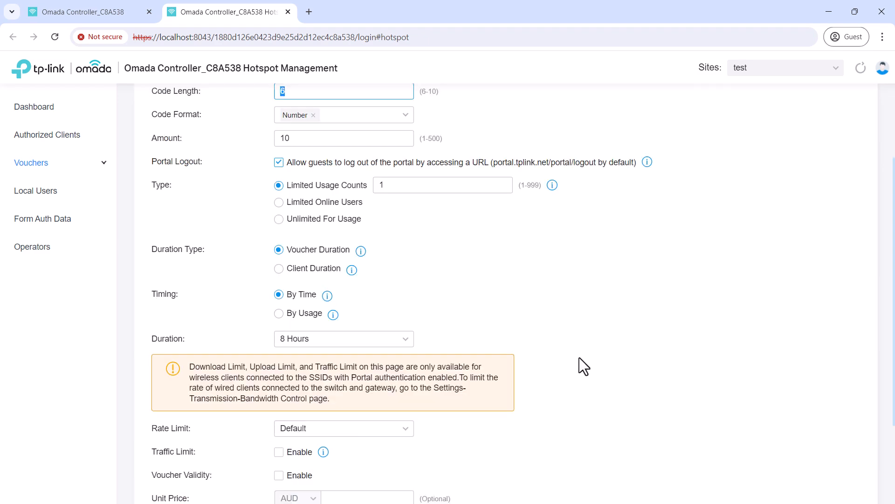
scroll(455, 247, down, 2)
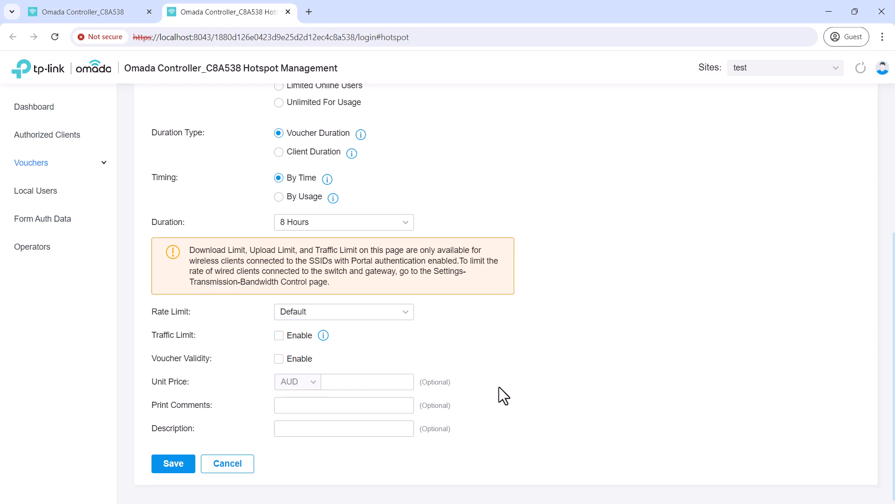
click(92, 14)
Step: Replace the Voucher hotspot type with Local User and check the login page preview
scroll(426, 318, up, 2)
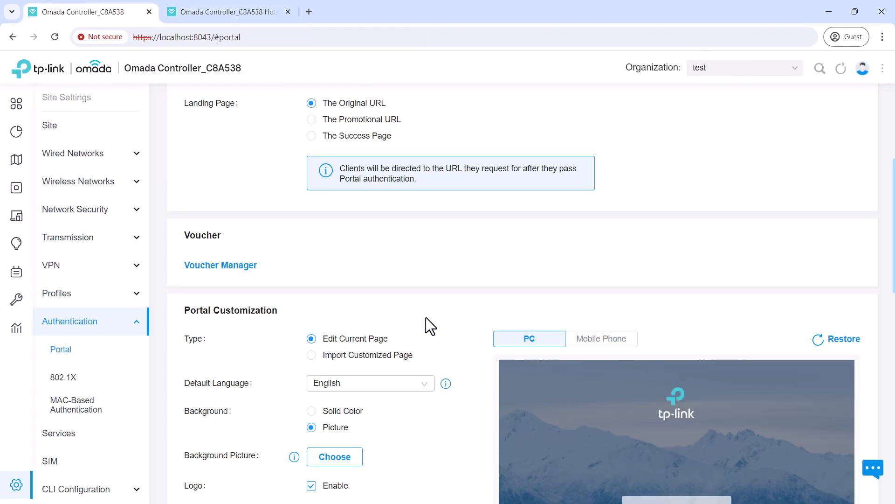
scroll(391, 241, up, 2)
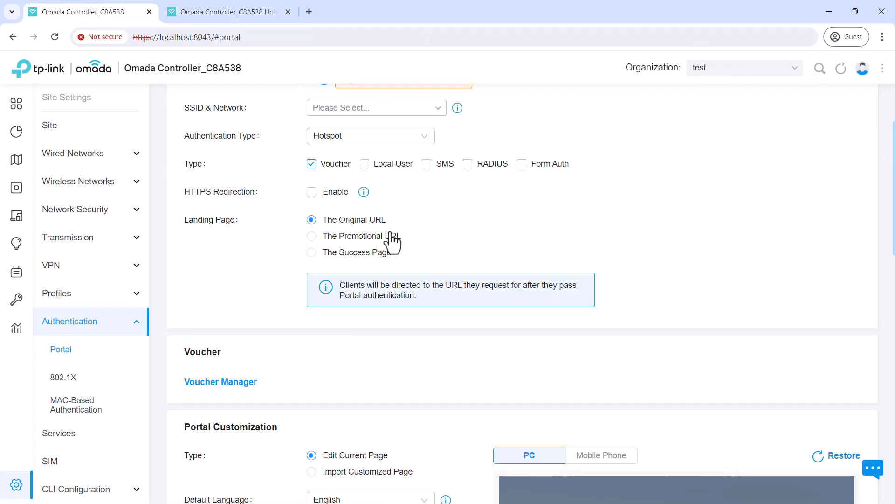
click(343, 167)
click(365, 164)
scroll(436, 340, down, 5)
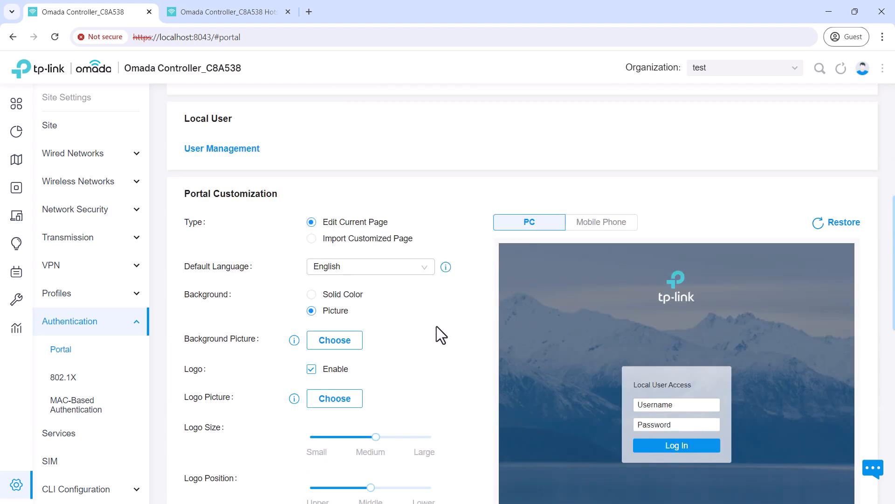
Step: Open User Management, review the form for creating a local user, and return to the portal settings
click(245, 150)
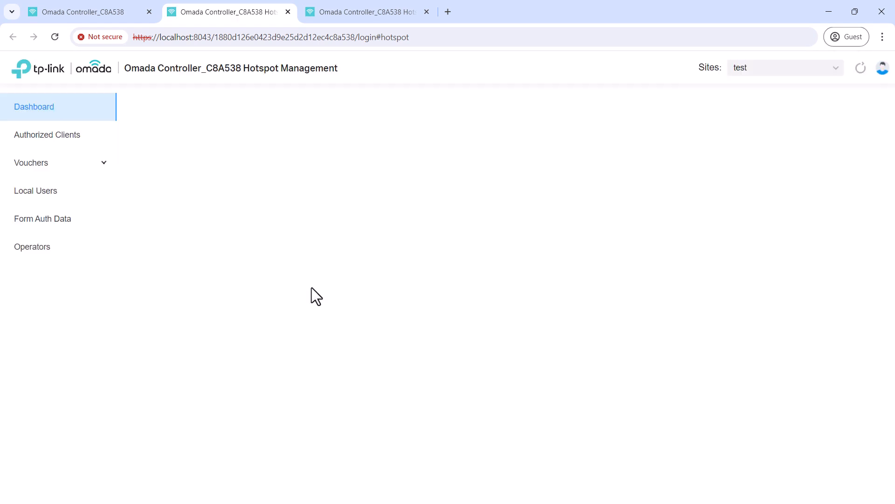
click(236, 223)
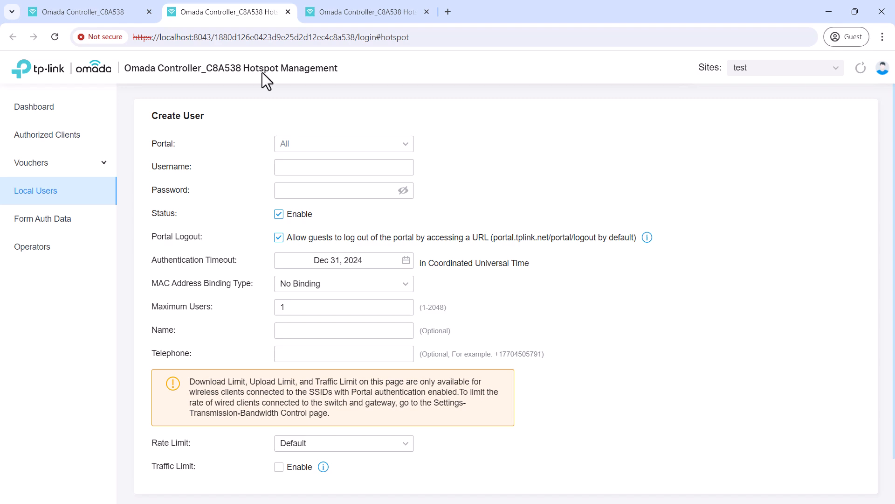
click(122, 8)
Step: Replace the Local User hotspot type with SMS and review the Twilio settings and the login page preview
scroll(466, 331, up, 4)
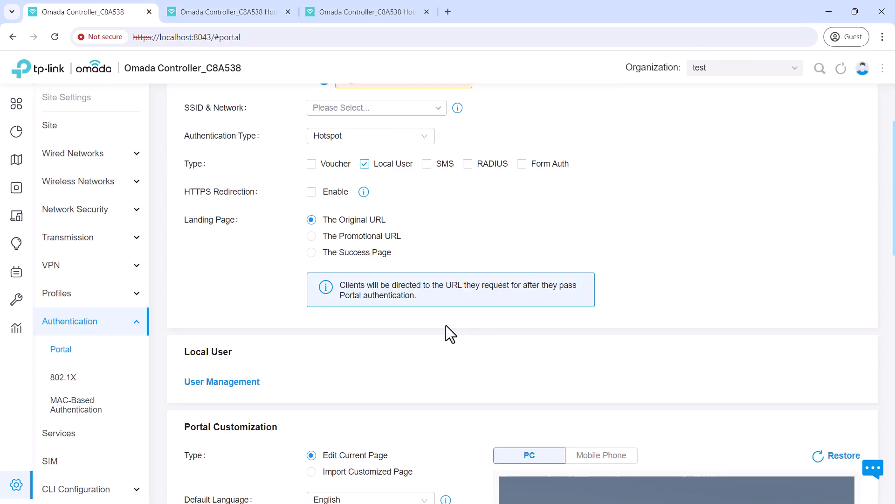
scroll(446, 325, up, 3)
click(379, 280)
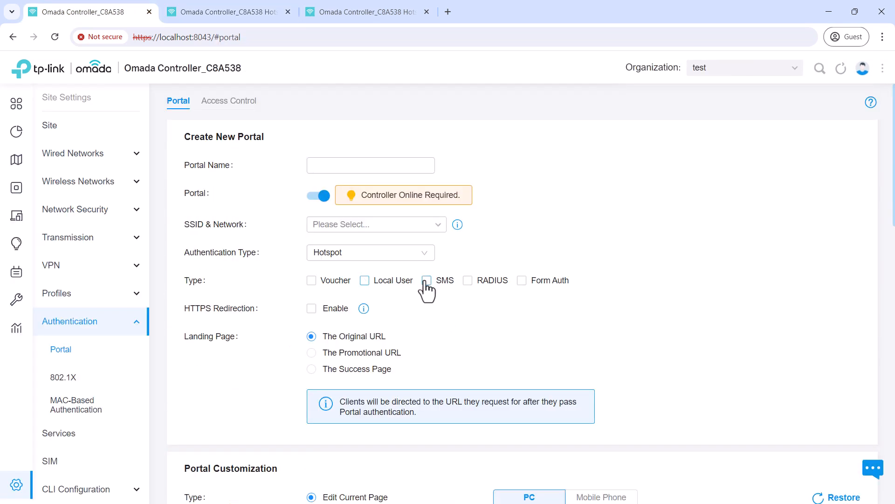
click(427, 281)
scroll(616, 286, down, 7)
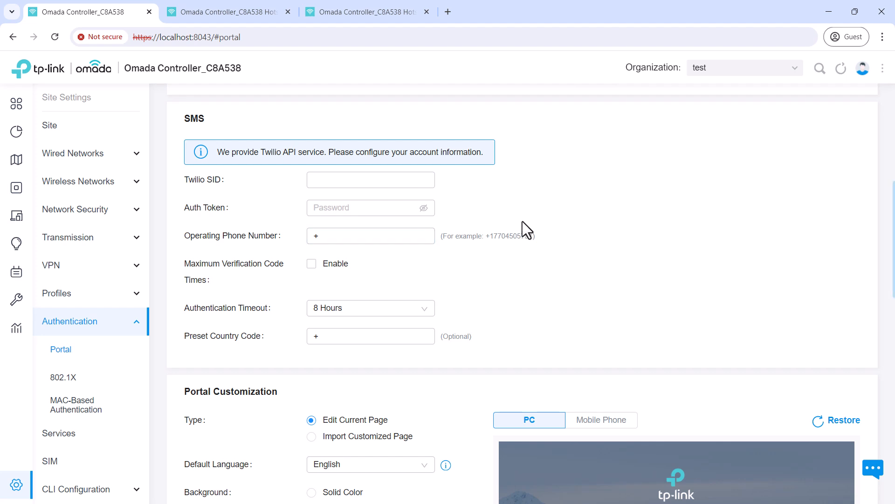
scroll(550, 219, down, 5)
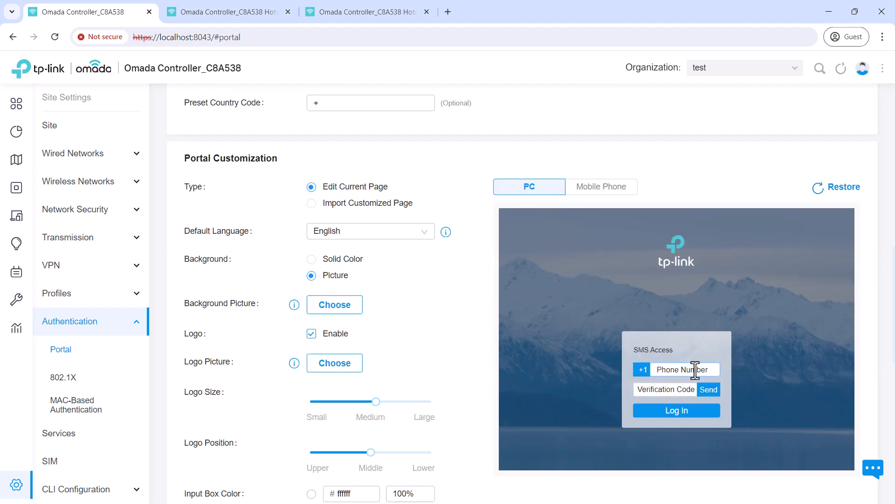
Step: Replace the SMS hotspot type with RADIUS and review the RADIUS settings and the login page preview
scroll(454, 354, up, 10)
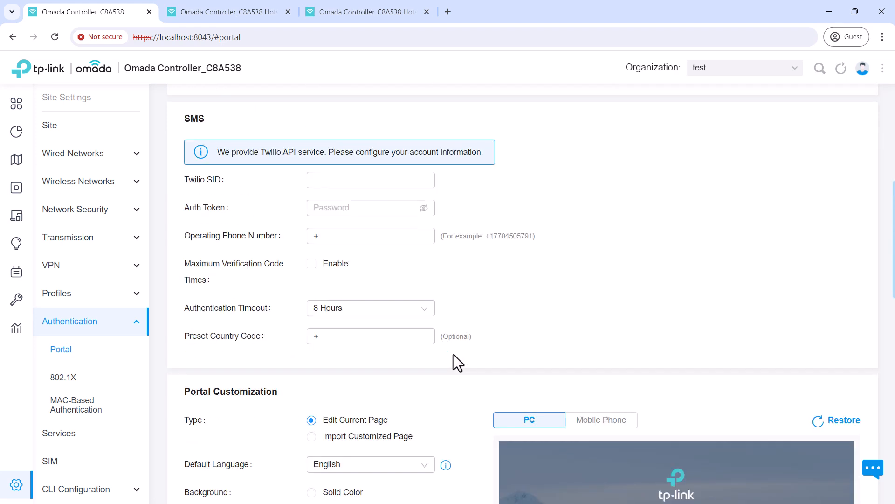
click(426, 164)
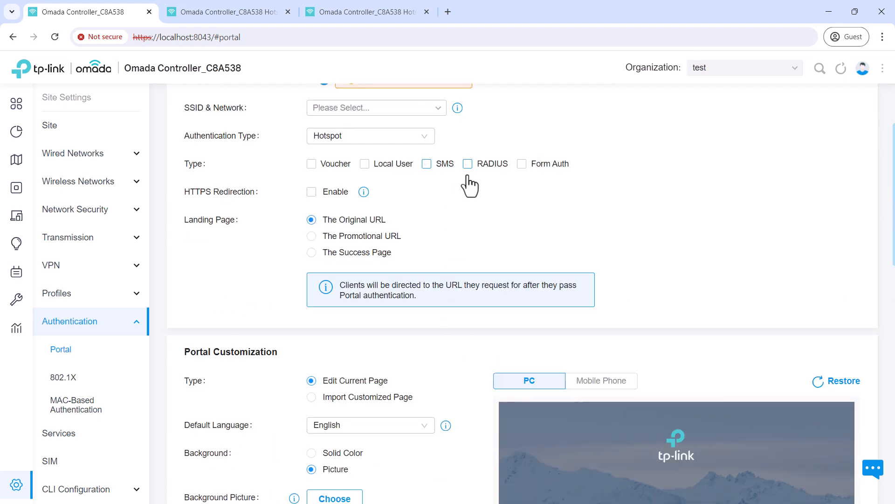
click(468, 164)
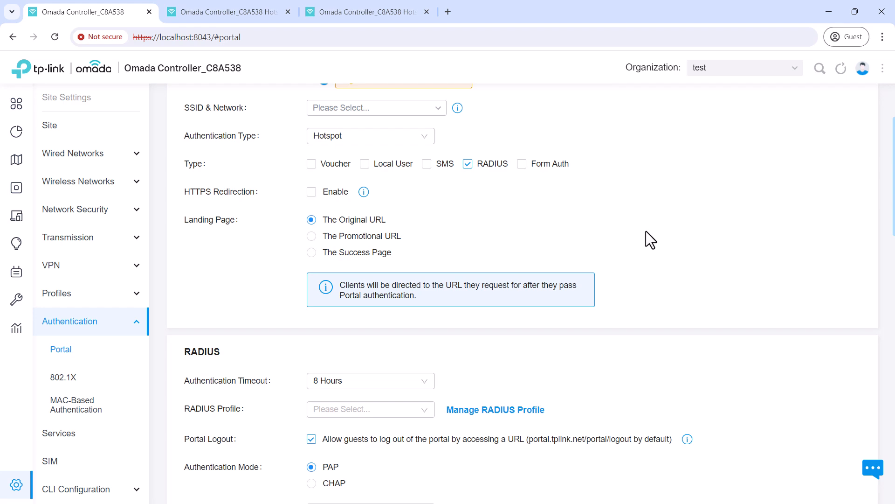
scroll(647, 231, down, 7)
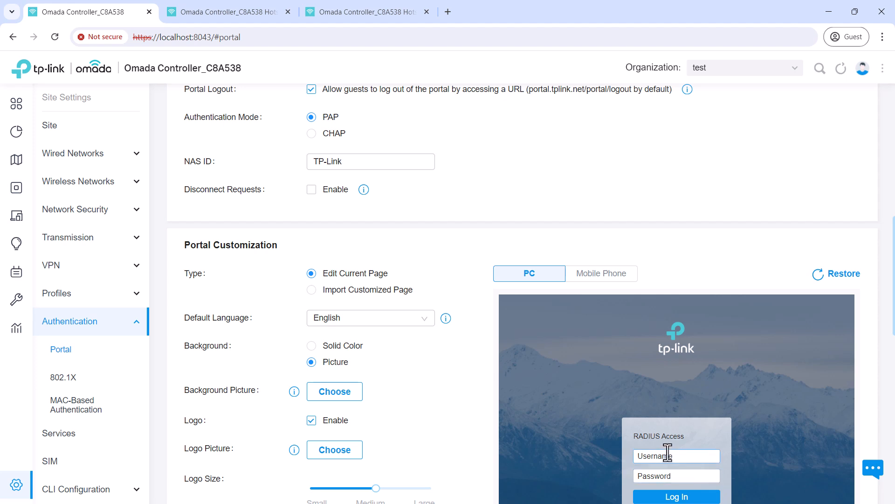
scroll(459, 403, up, 5)
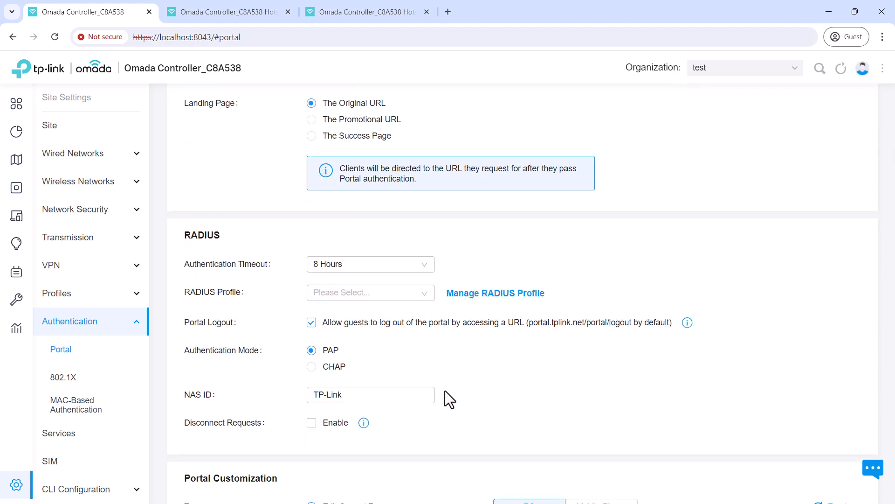
Step: Check which RADIUS profiles can be chosen for the hotspot, leaving the profile unselected
click(414, 293)
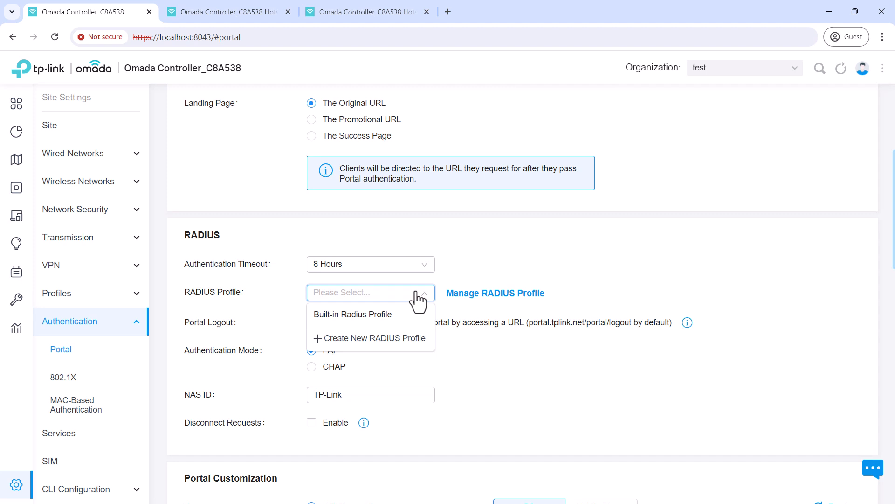
click(417, 293)
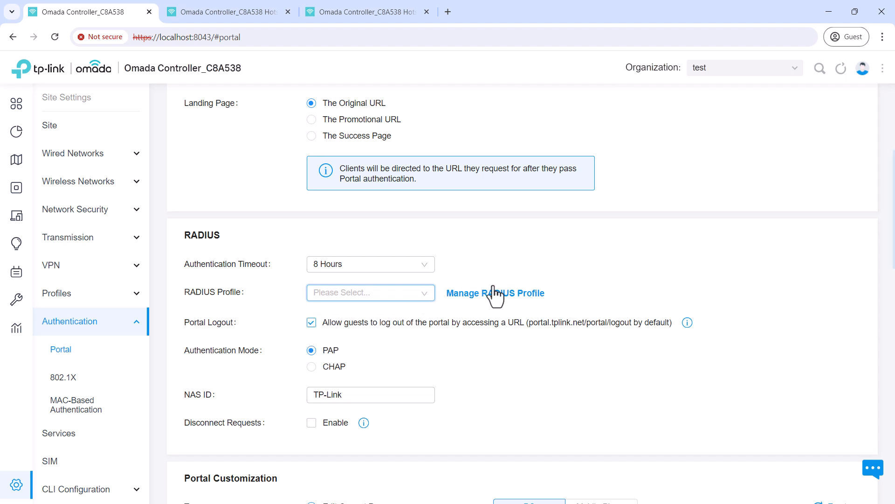
Step: Replace the RADIUS hotspot type with Form Auth and review the login page preview and the Form Auth button text setting
scroll(615, 292, up, 4)
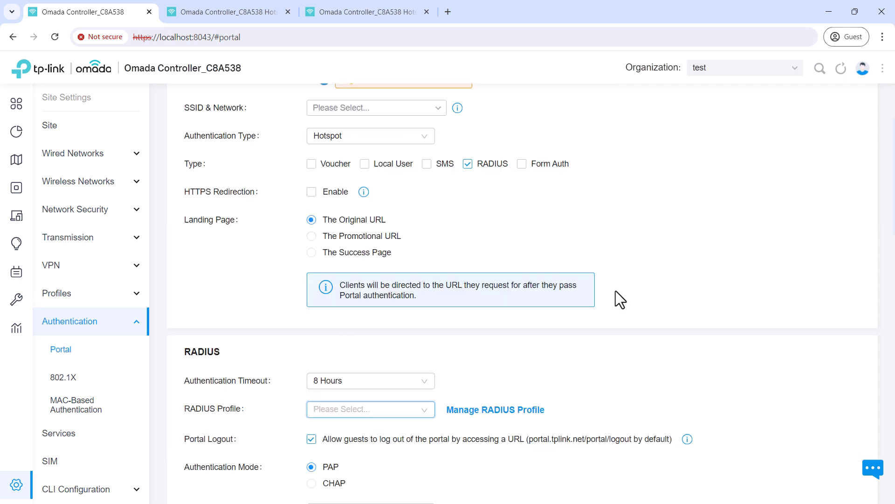
scroll(616, 291, up, 1)
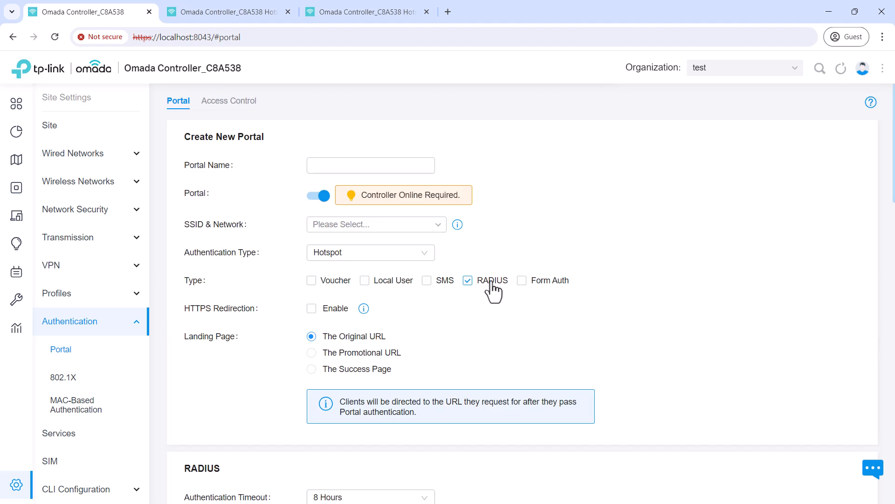
click(521, 281)
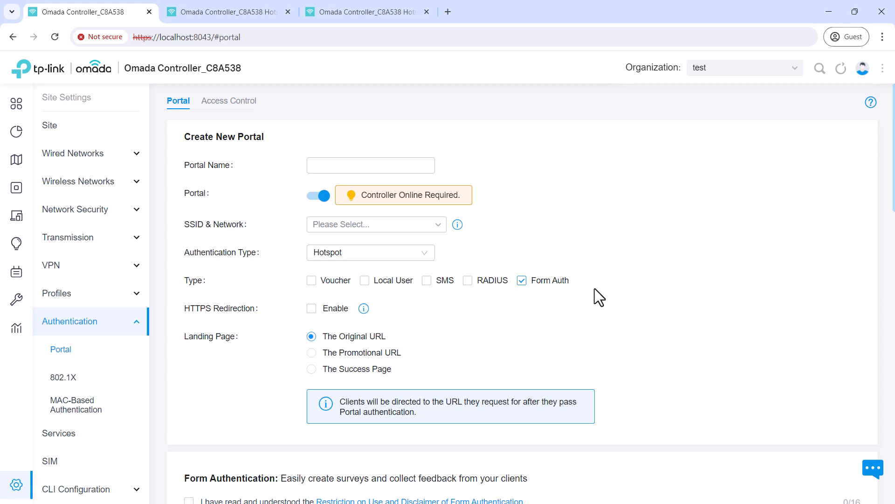
scroll(595, 288, down, 12)
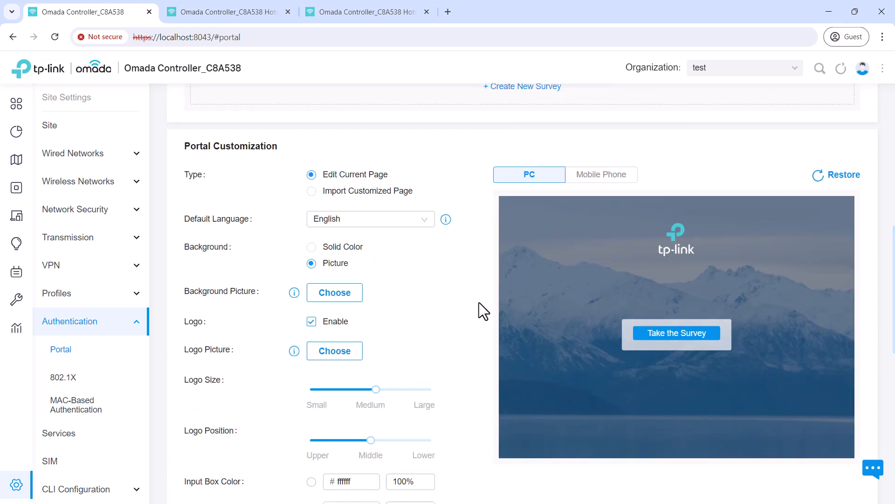
scroll(480, 302, down, 8)
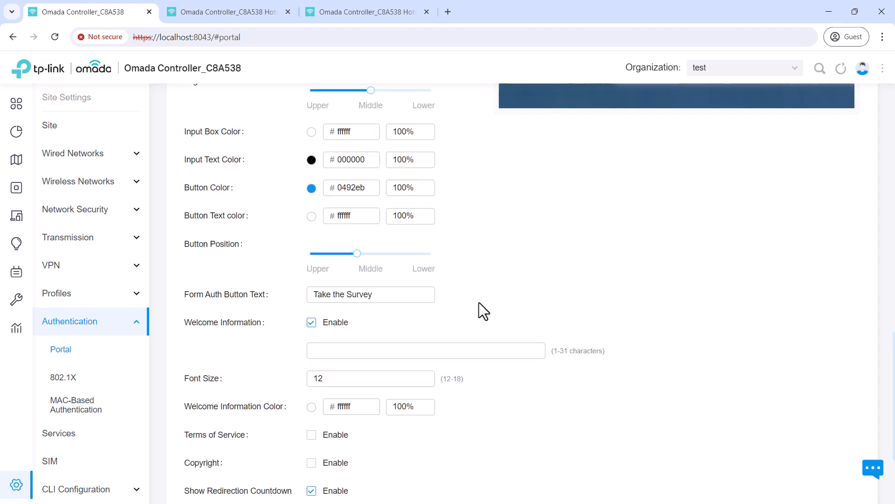
drag(431, 294, 286, 300)
click(571, 299)
scroll(558, 299, down, 3)
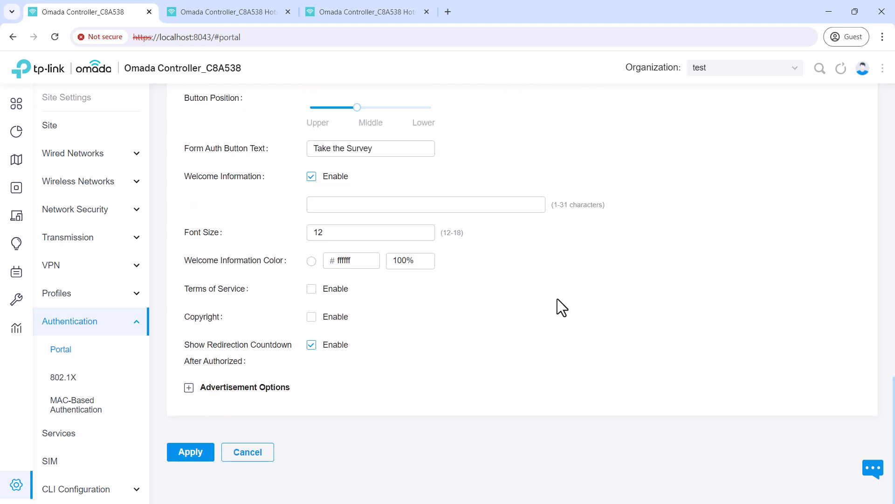
scroll(441, 372, up, 11)
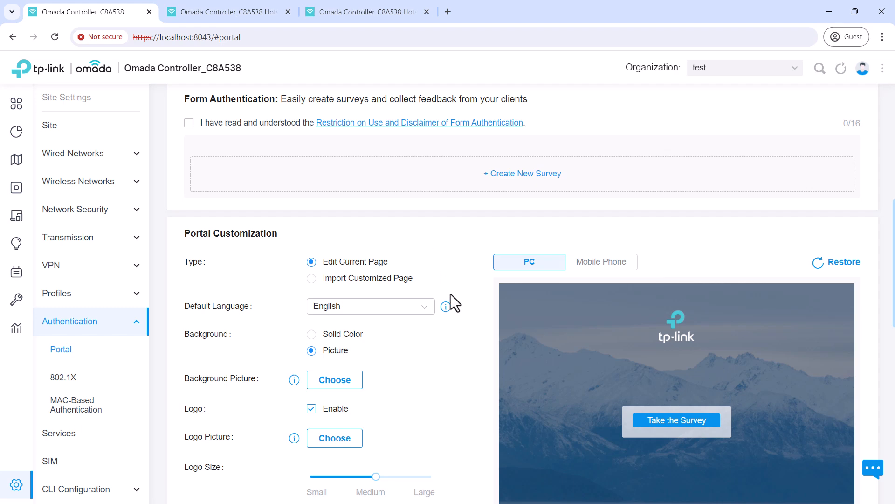
Step: Start a new Form Authentication survey and add a Multiple Choice question to it
scroll(451, 303, up, 2)
click(517, 293)
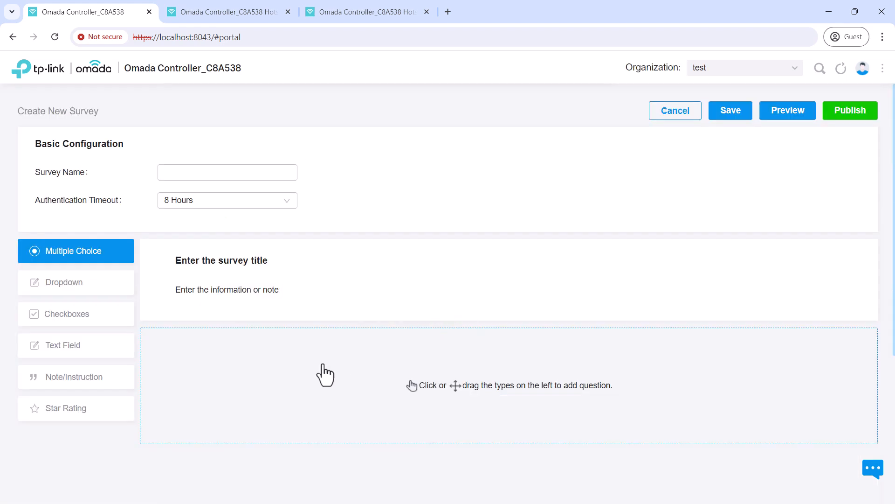
drag(86, 257, 280, 364)
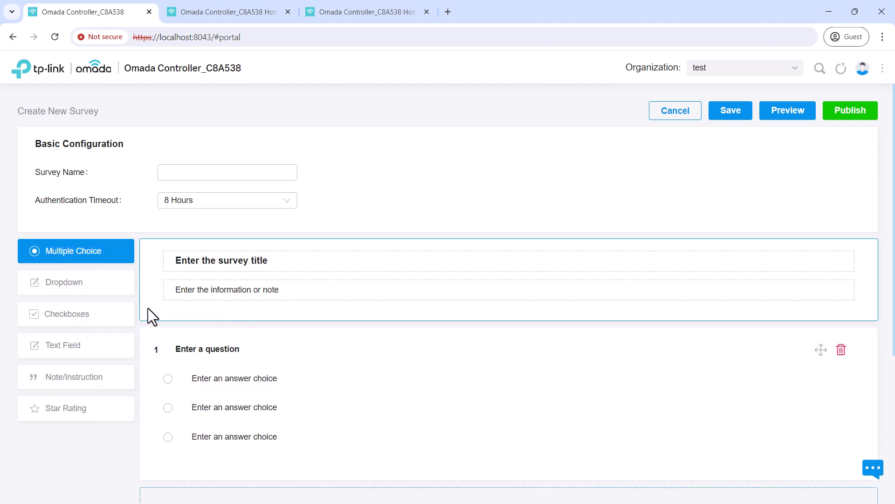
Step: Add a Text Field above the survey's multiple choice question and a Star Rating below it
drag(41, 354, 321, 337)
click(64, 459)
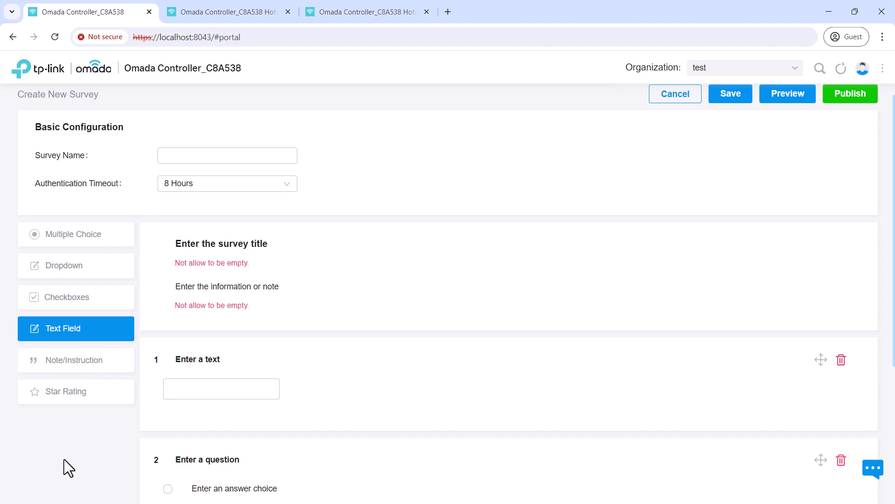
scroll(72, 373, down, 3)
drag(70, 276, 255, 425)
scroll(59, 392, down, 2)
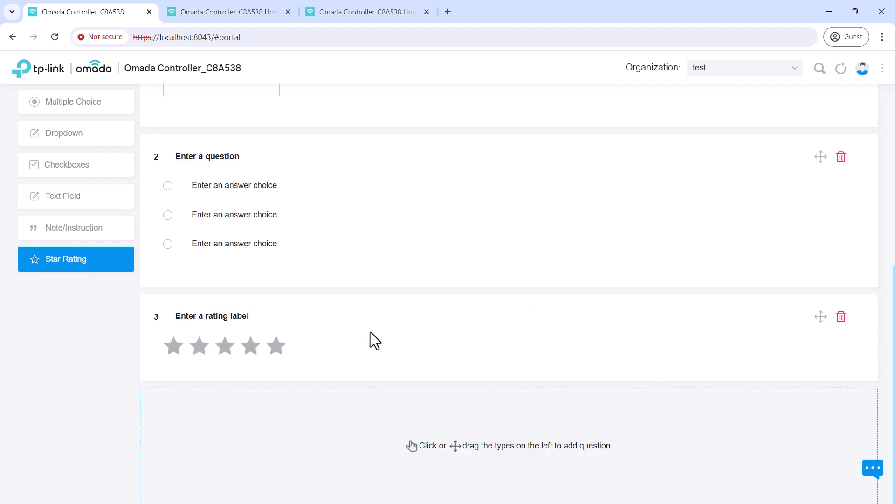
scroll(371, 334, up, 7)
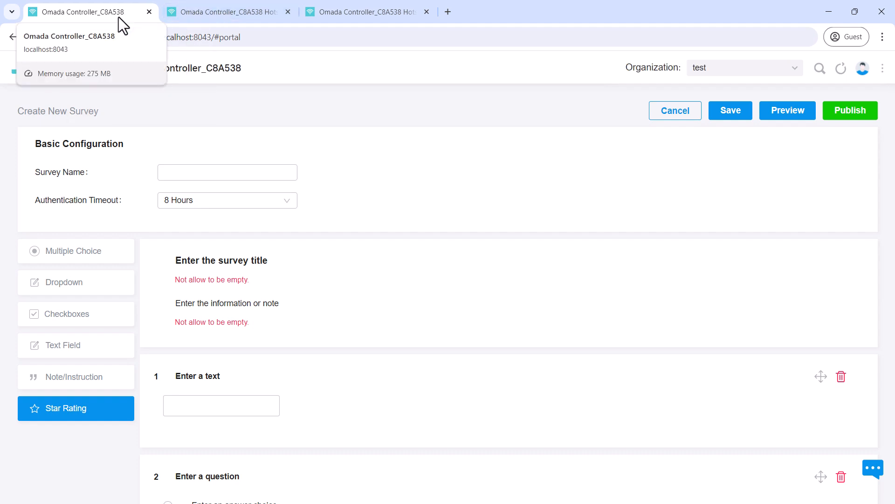
Step: Set the portal's authentication type to RADIUS Server with External Web Portal customization and review its settings
click(380, 138)
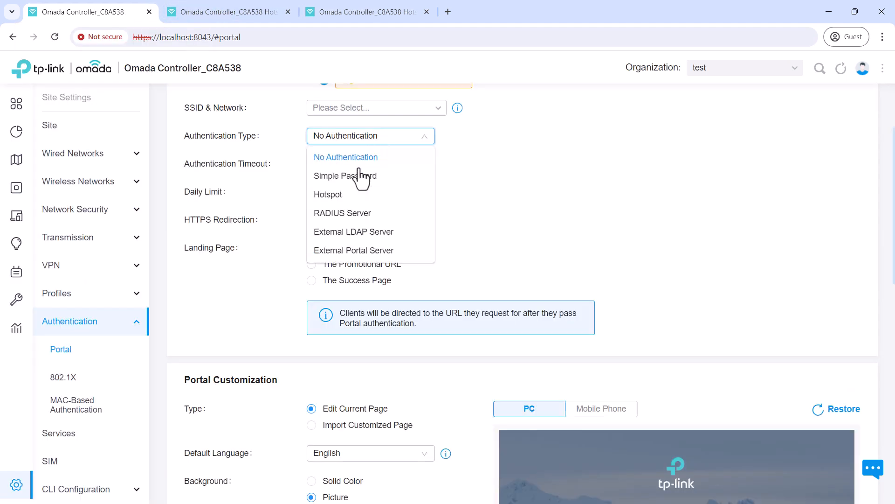
click(385, 213)
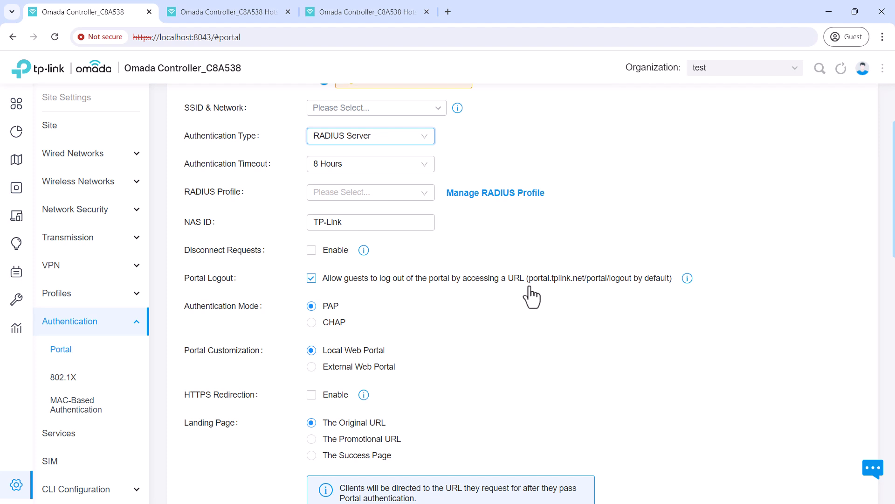
scroll(532, 280, down, 3)
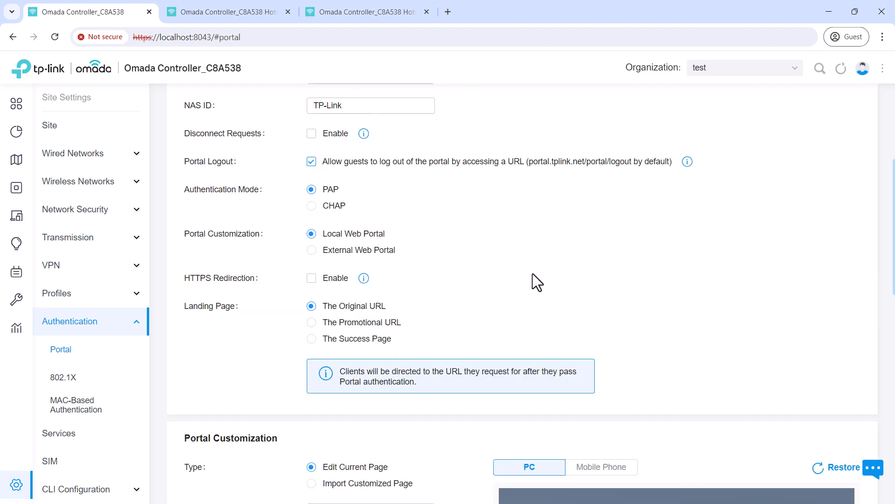
click(340, 251)
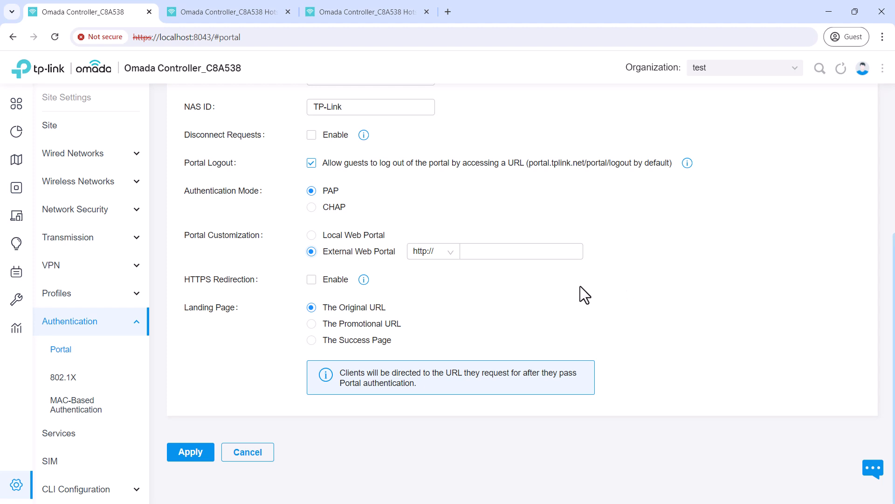
scroll(606, 283, up, 3)
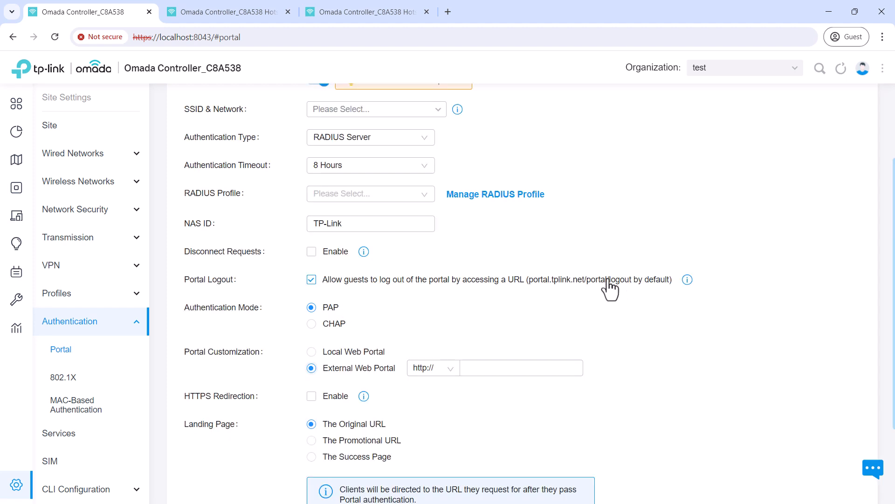
scroll(605, 313, down, 3)
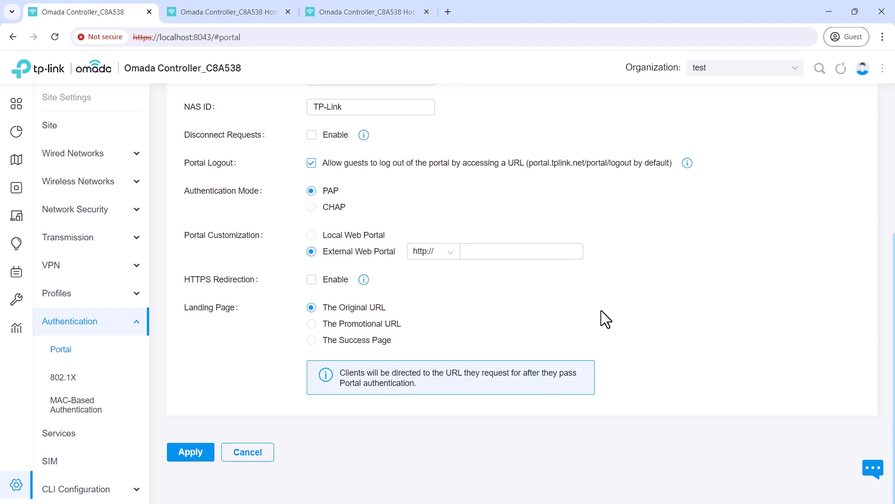
click(475, 252)
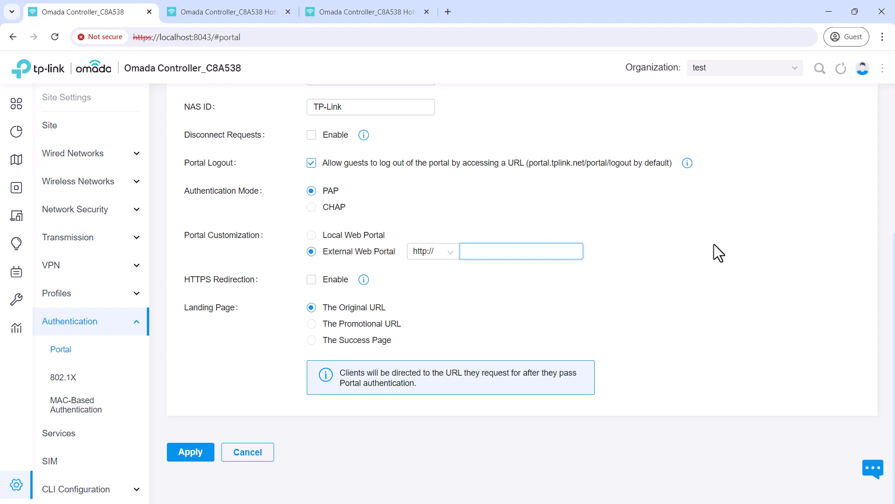
Step: Change the authentication type to External LDAP Server and review its settings and the login page preview
scroll(723, 258, up, 3)
scroll(731, 270, up, 3)
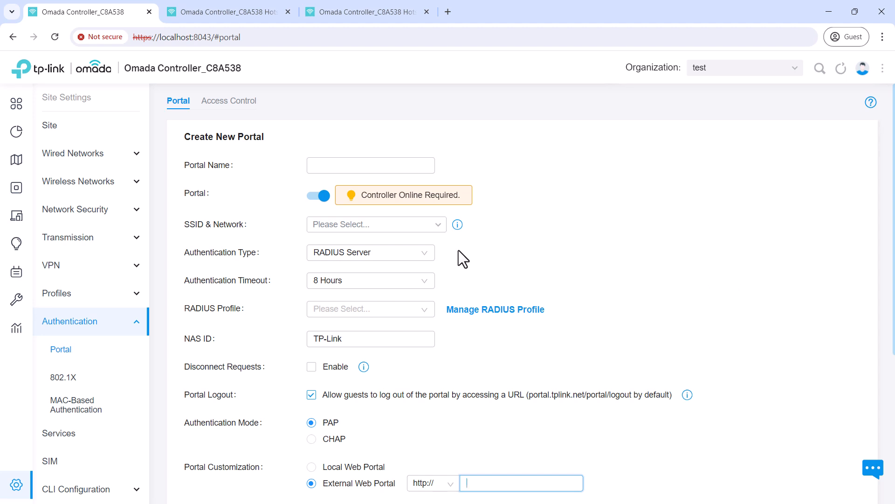
click(425, 263)
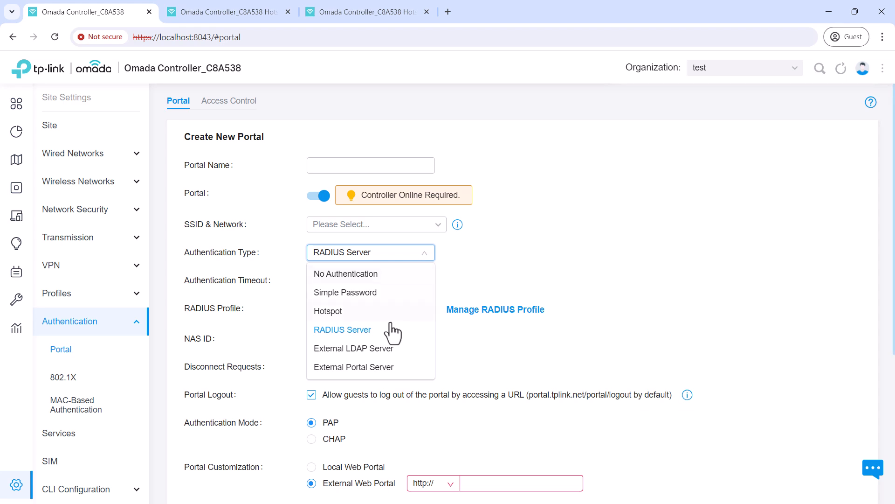
click(382, 349)
scroll(653, 256, down, 2)
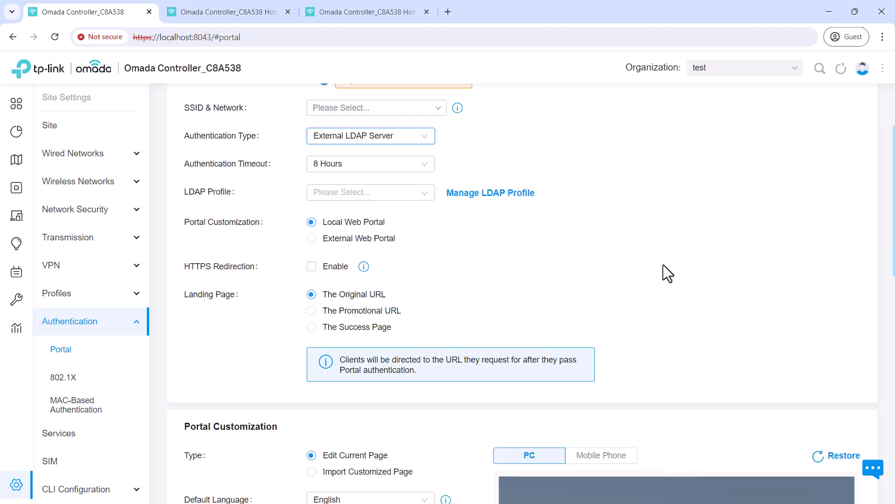
scroll(542, 260, down, 4)
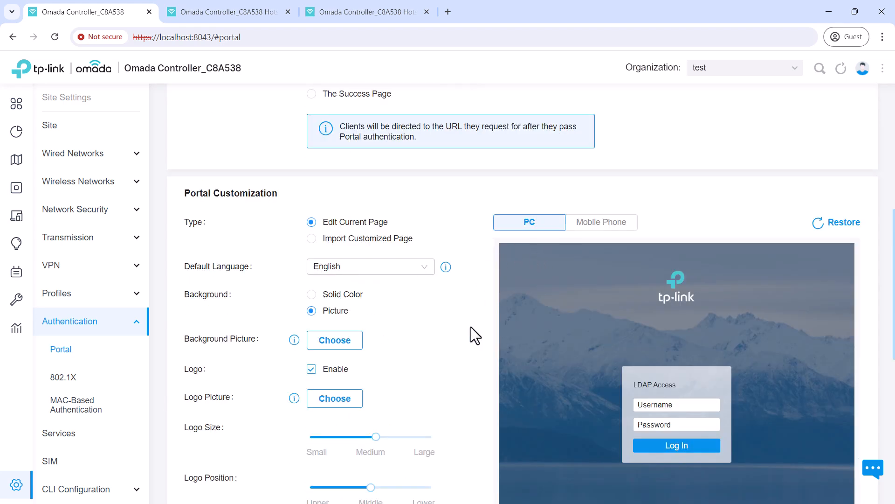
Step: Switch the LDAP portal's customization to External Web Portal
scroll(431, 305, up, 5)
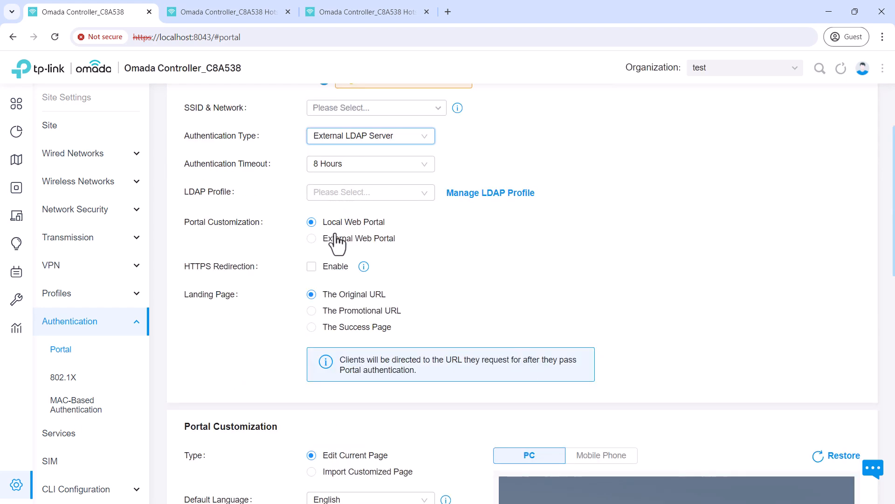
click(391, 252)
click(392, 252)
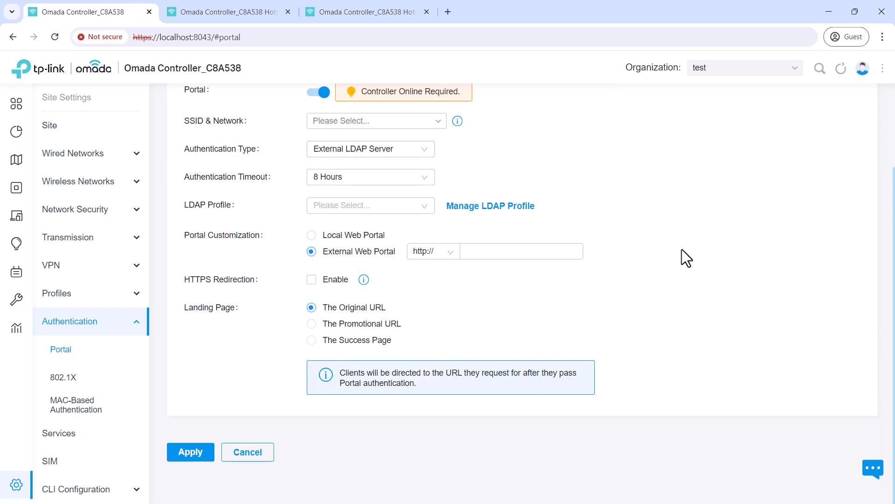
Step: Change the authentication type to External Portal Server, specify the custom portal server by URL, and review the remaining settings
scroll(683, 250, up, 2)
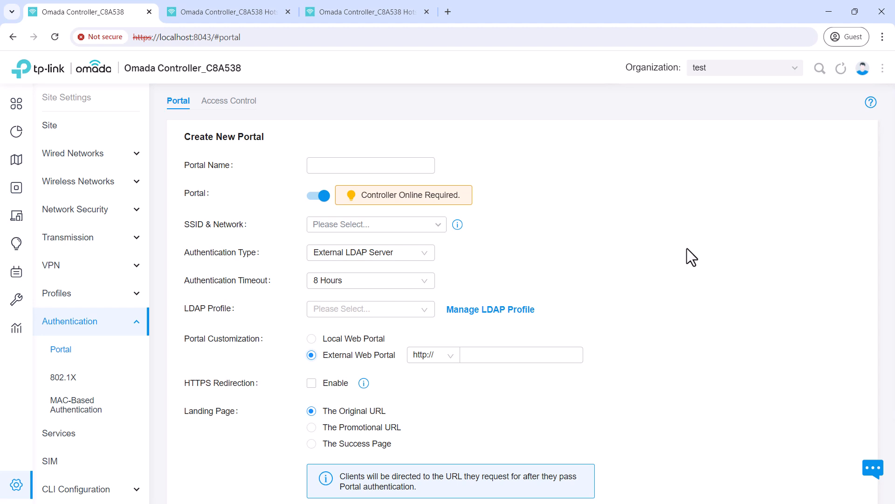
click(405, 256)
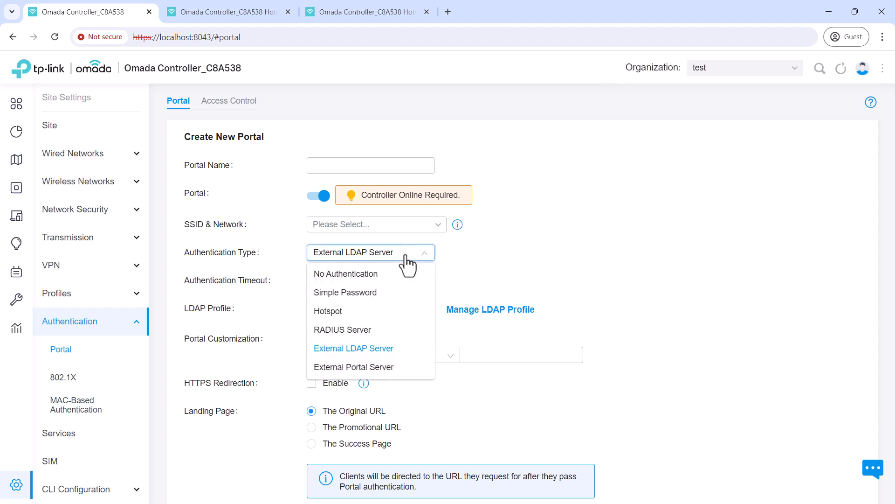
click(365, 368)
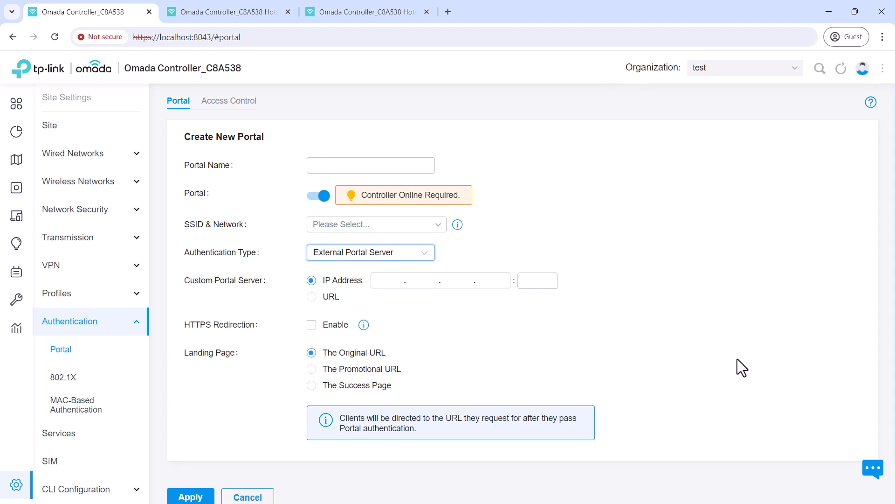
click(312, 299)
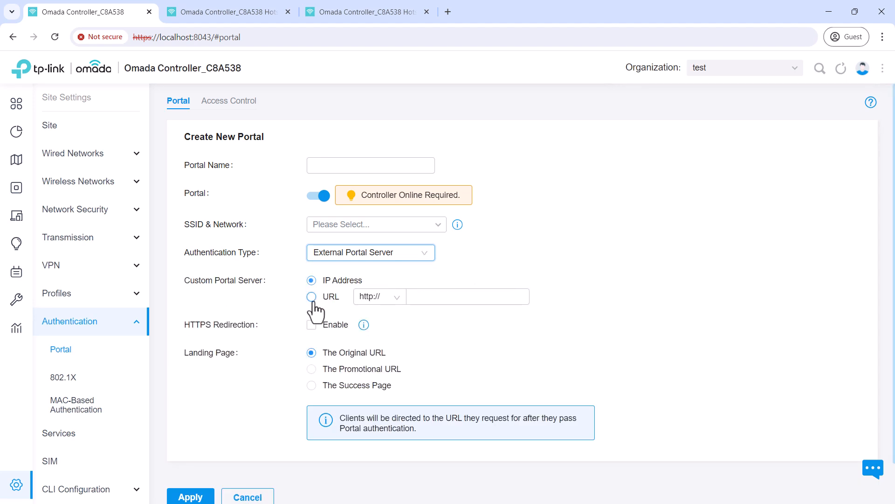
click(505, 296)
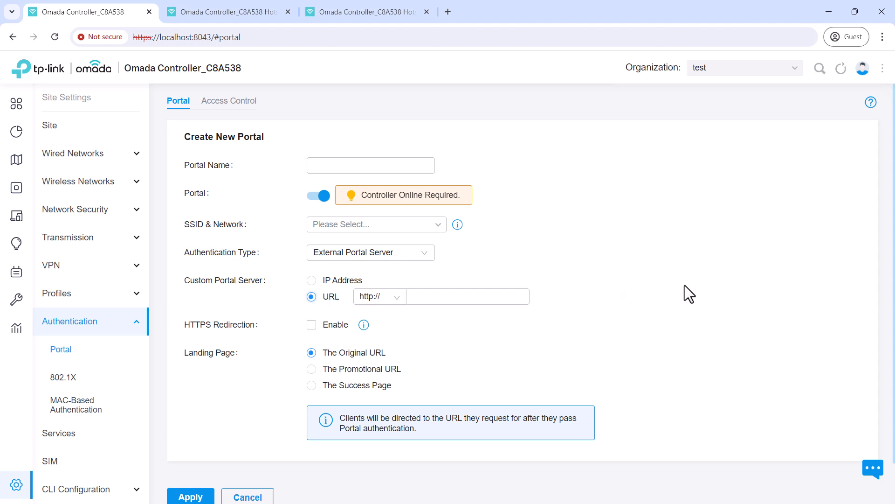
scroll(687, 282, down, 1)
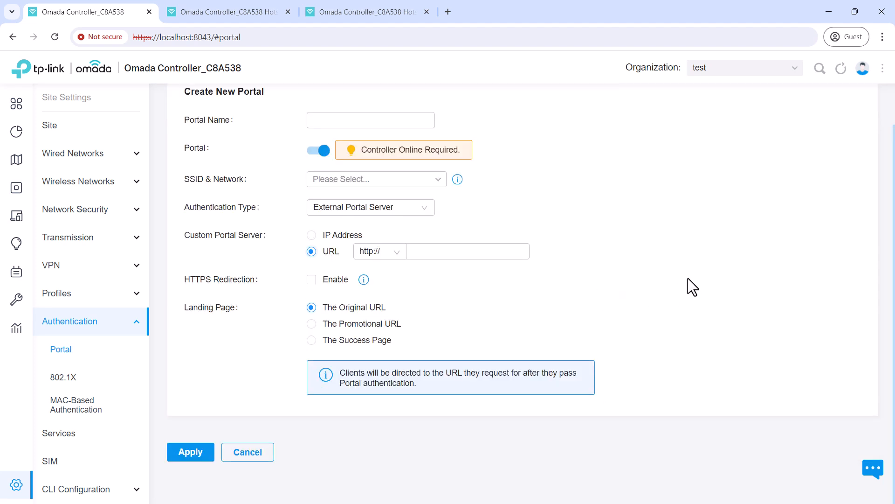